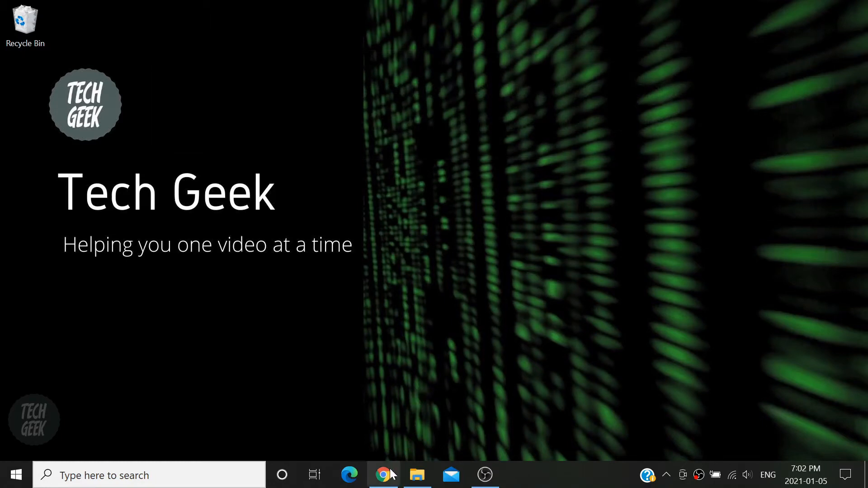
Restore the Google Chrome window from the taskbar to a blank New Tab page
click(389, 483)
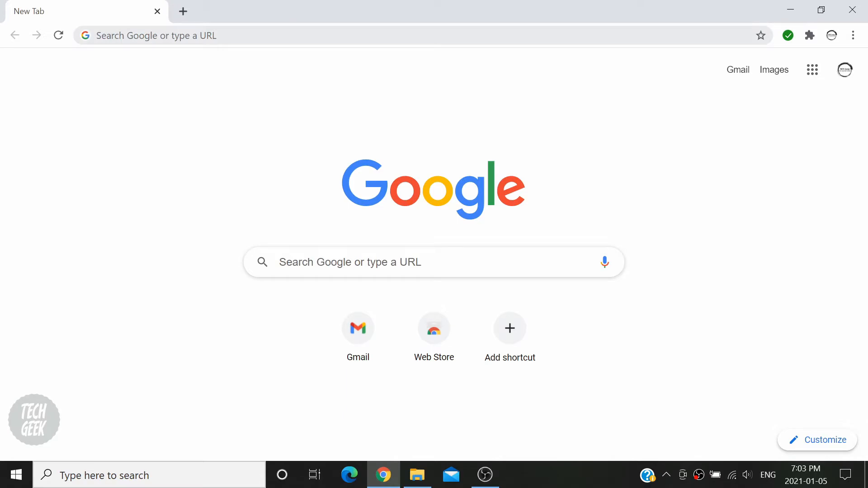
Navigate the browser to canva.com
click(97, 35)
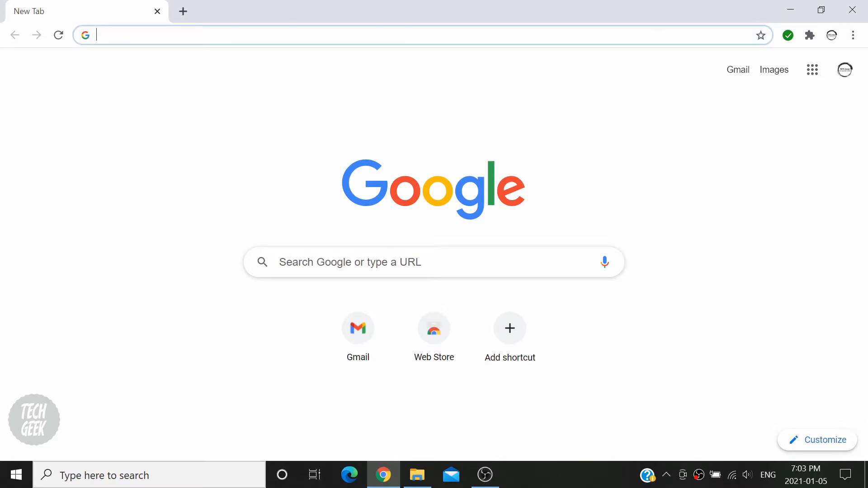
text(canva.com)
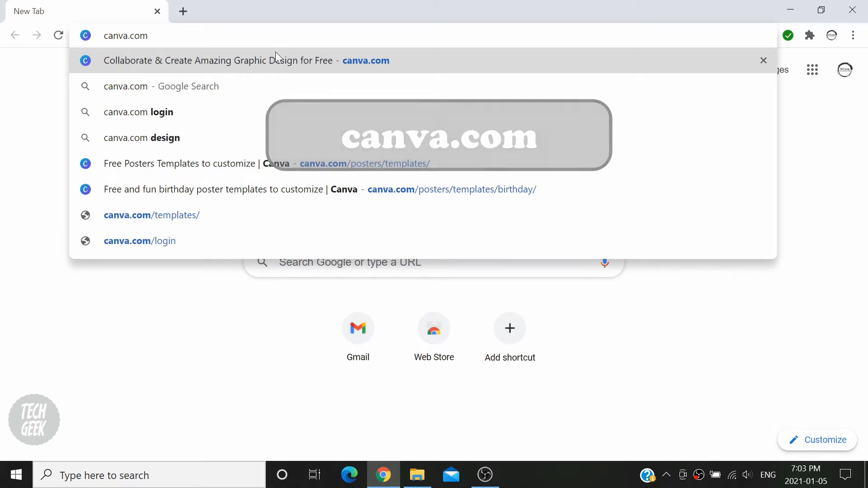
click(276, 66)
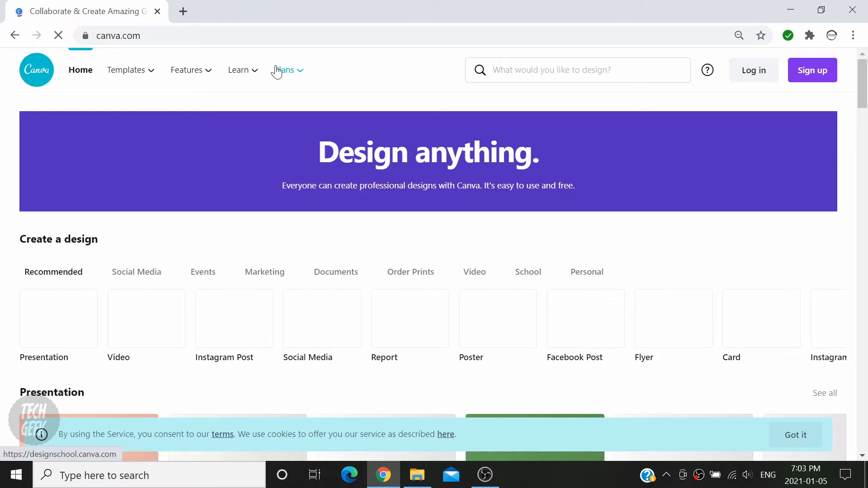
Look over the Canva homepage menus, then bring up the Sign up dialog
mouse_move(276, 71)
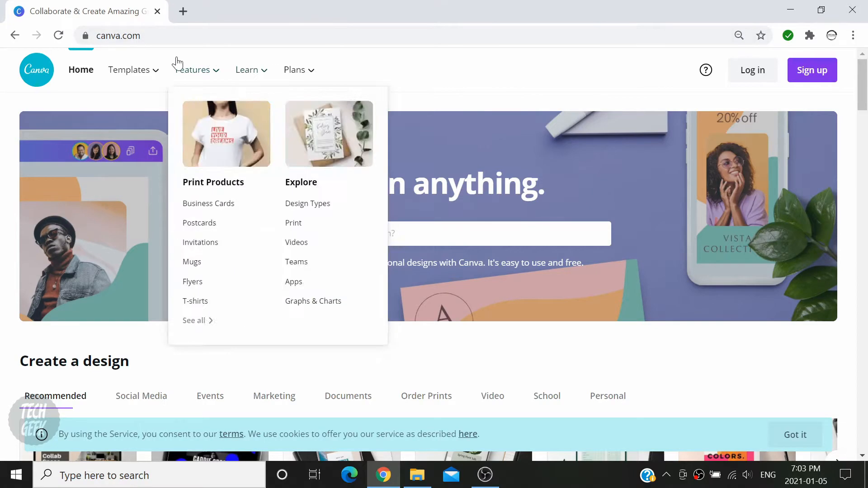
mouse_move(146, 74)
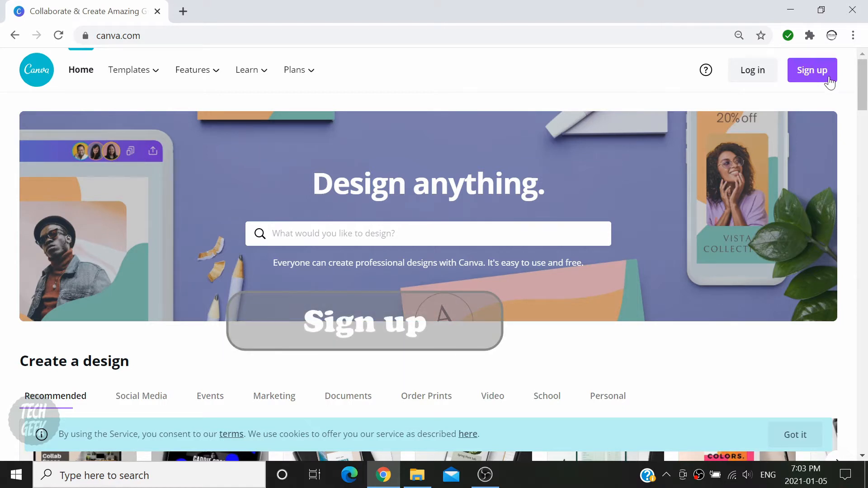
click(830, 78)
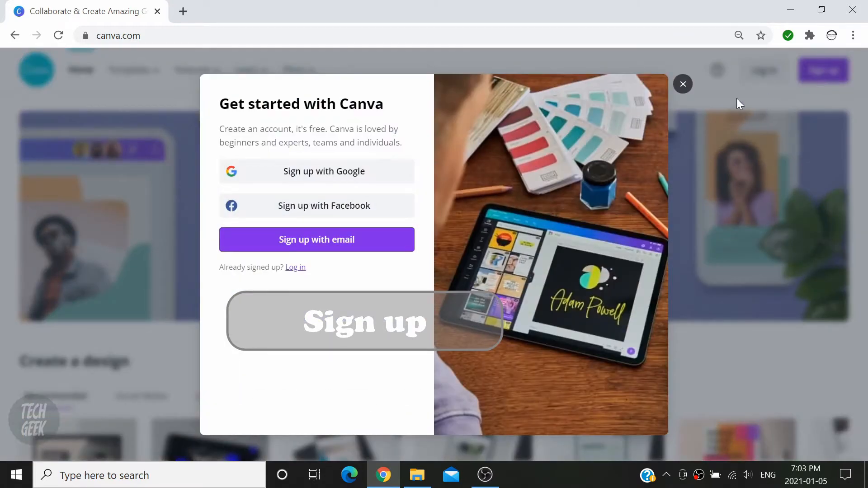
Sign up with a Google account as a Personal user and decline the Canva Pro trial
click(389, 179)
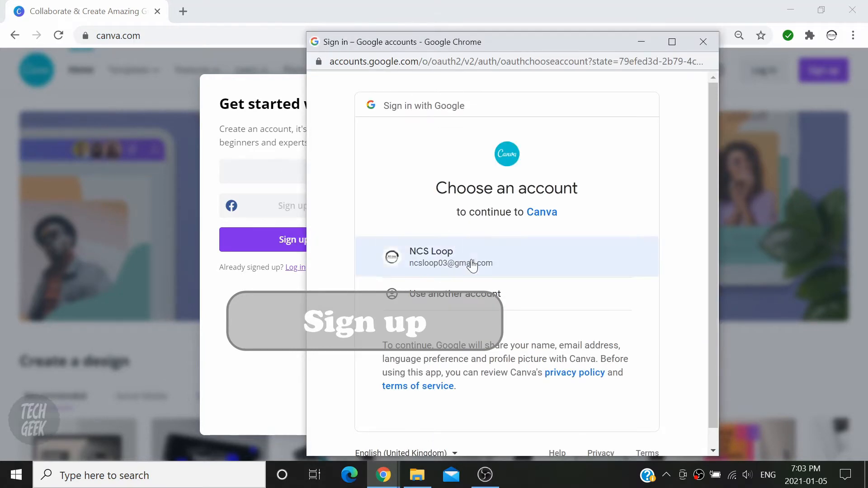
click(544, 263)
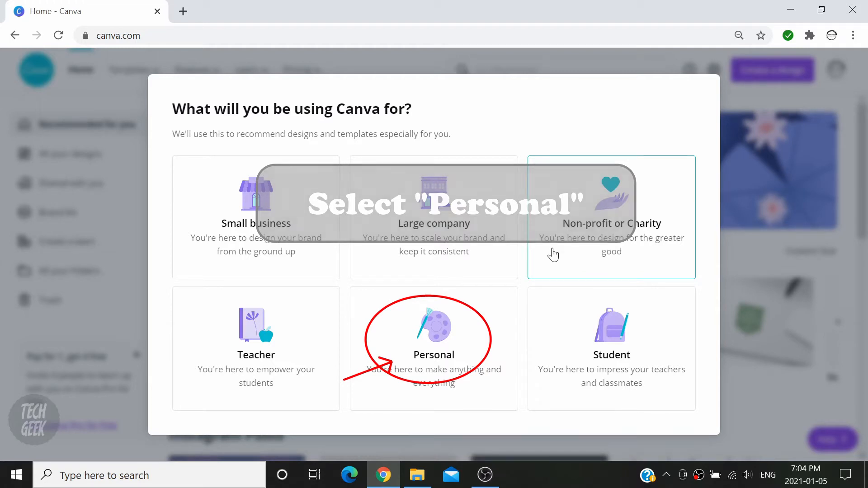
click(464, 335)
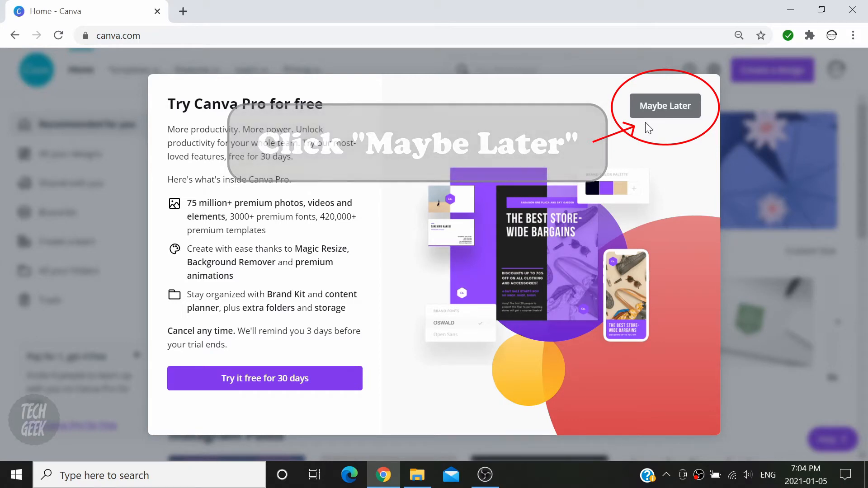
click(651, 111)
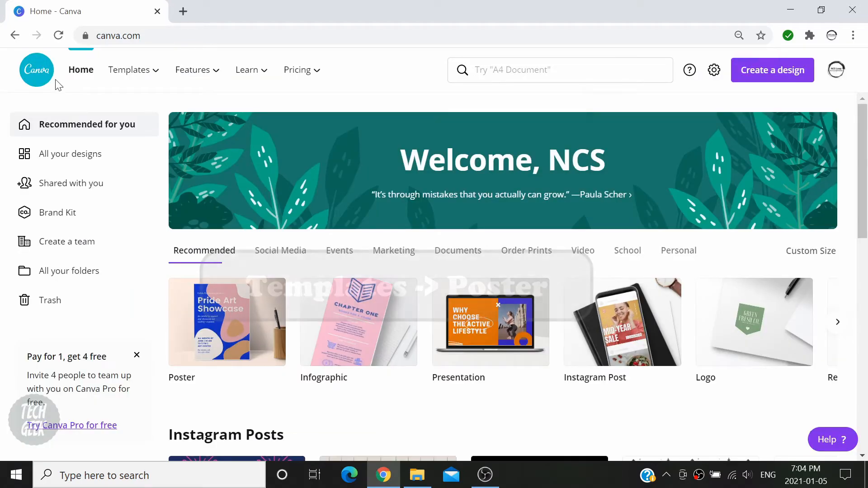
Open Poster templates from the Templates menu's Marketing section and scroll through the grid
mouse_move(134, 83)
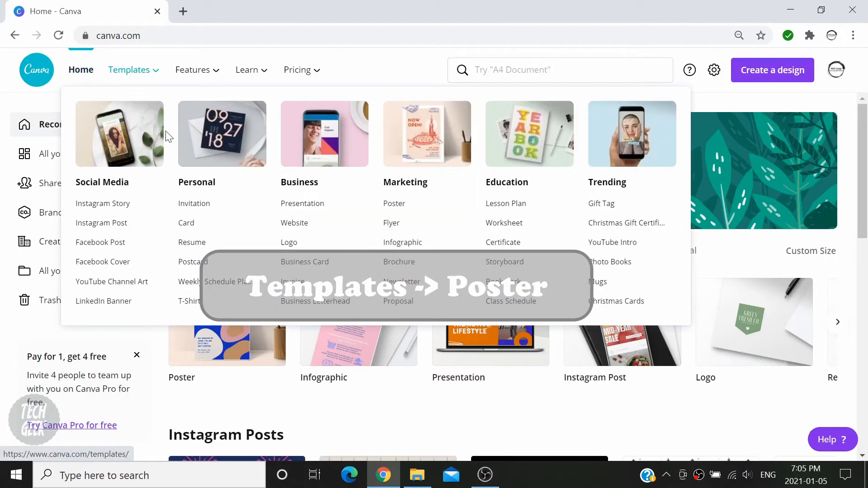
click(426, 207)
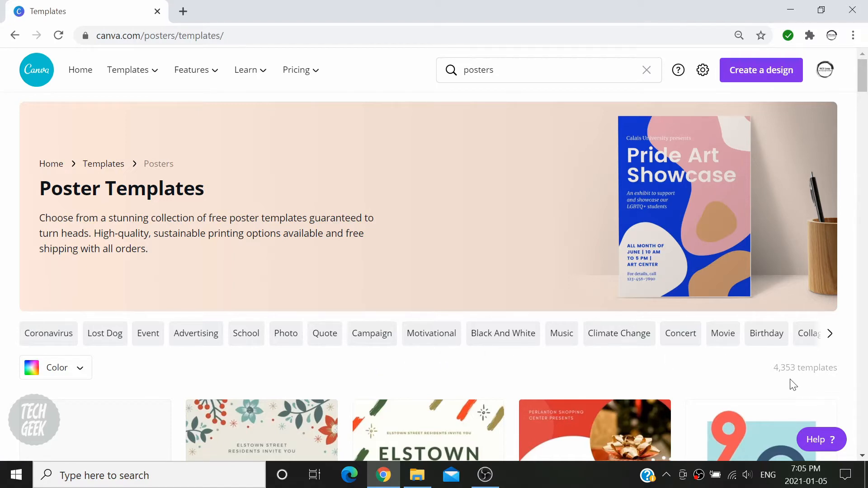
scroll(765, 353, down, 6)
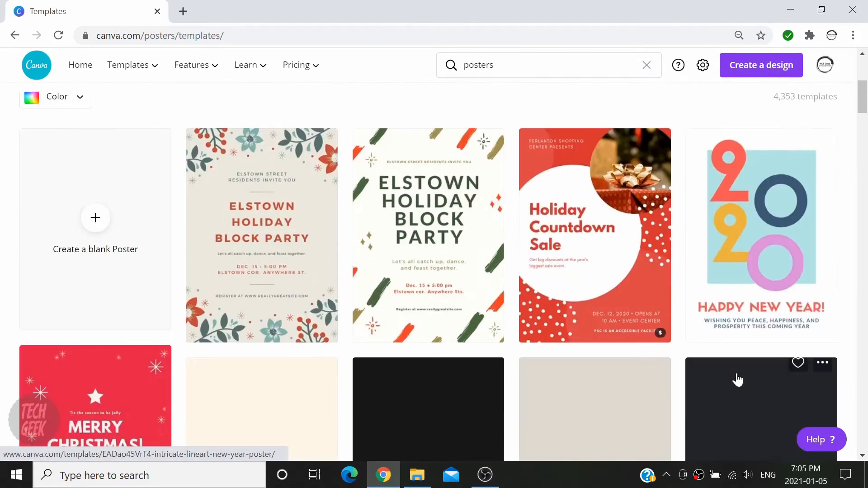
scroll(738, 380, down, 10)
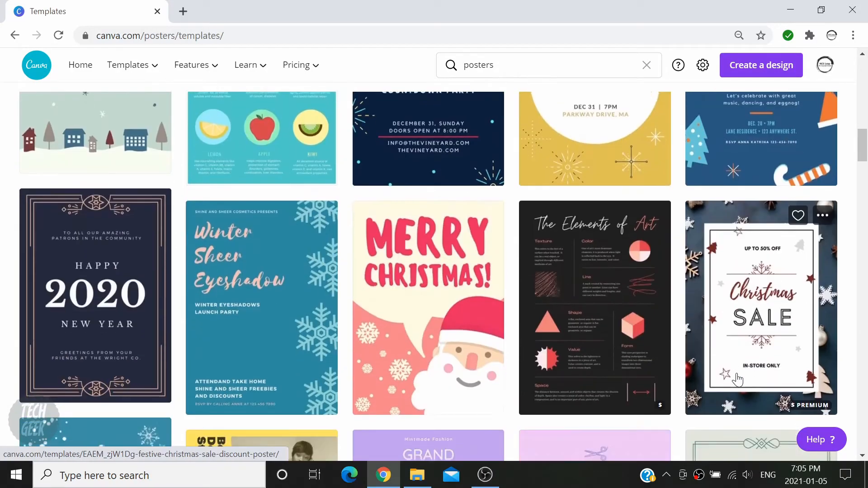
scroll(738, 379, down, 5)
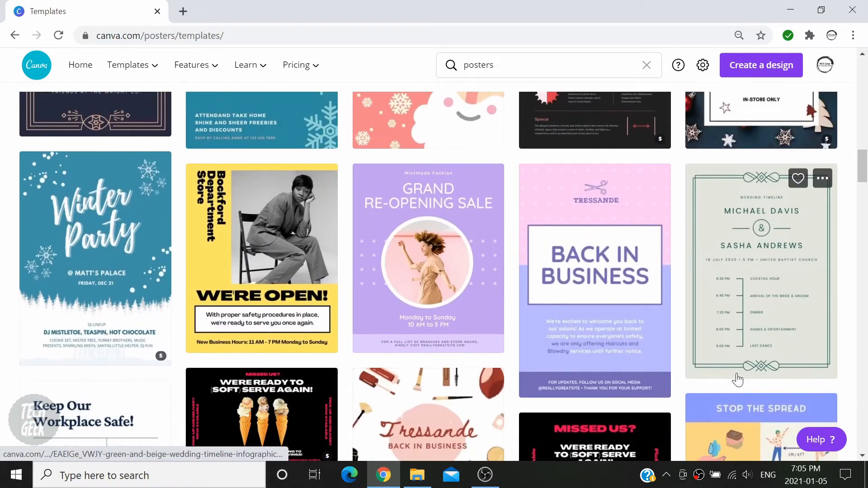
scroll(737, 380, up, 10)
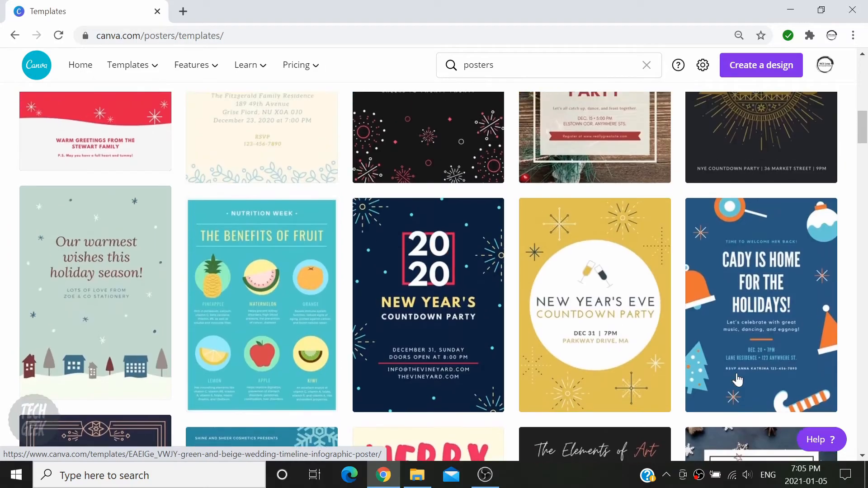
scroll(737, 380, up, 15)
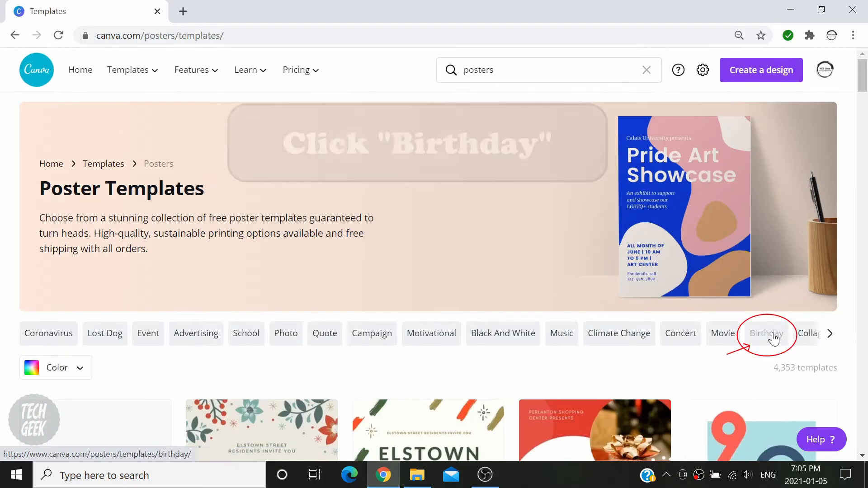
Filter to Birthday posters and start a design from the Pink Floral Modern Scrapbook Infographic template
click(774, 338)
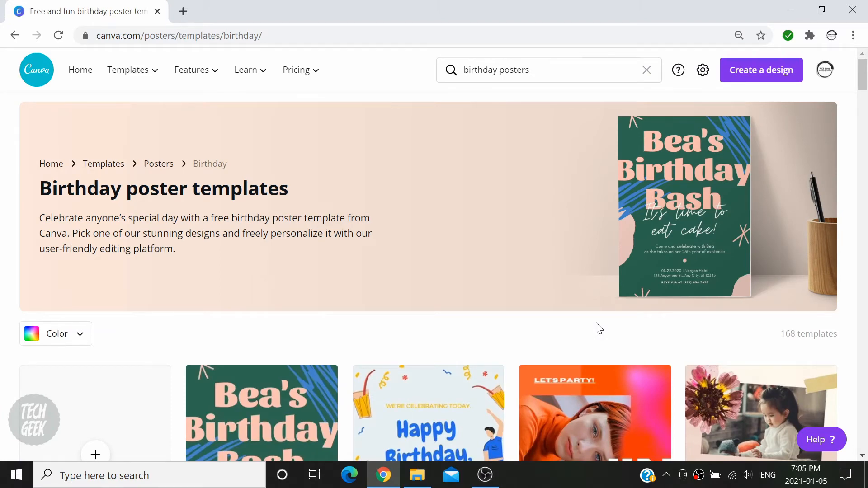
scroll(792, 352, down, 6)
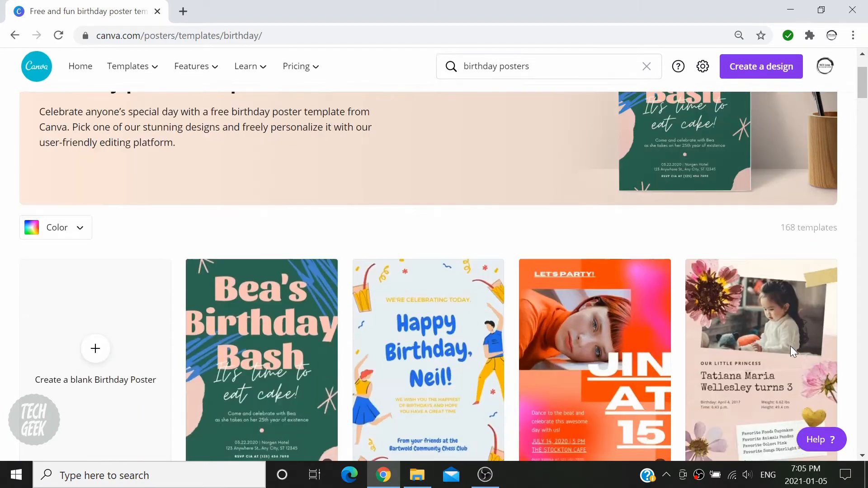
scroll(792, 353, down, 10)
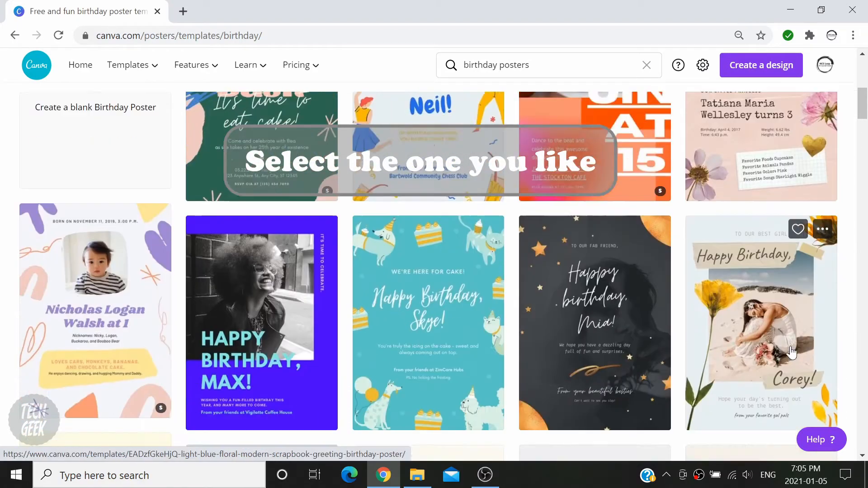
scroll(792, 353, down, 12)
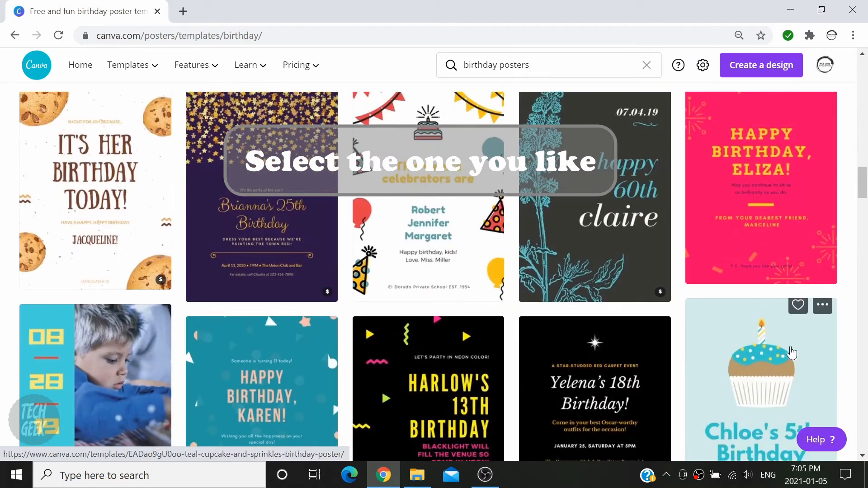
scroll(791, 352, up, 10)
scroll(791, 352, up, 8)
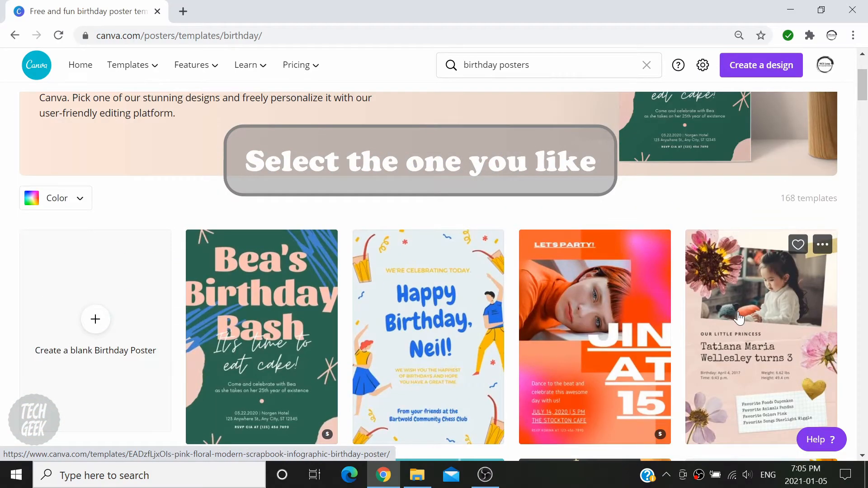
click(739, 319)
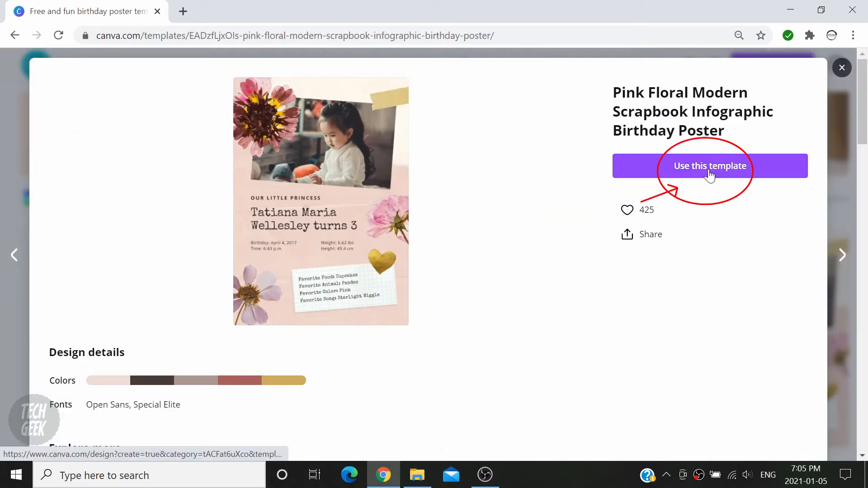
click(708, 172)
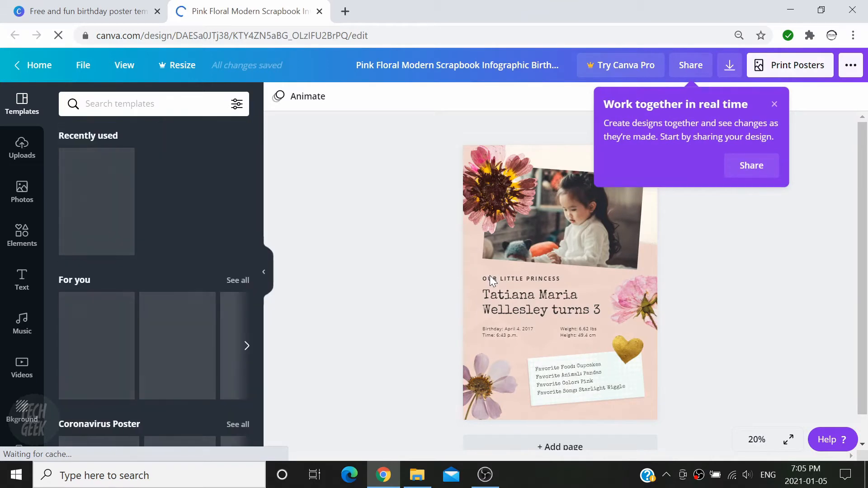
Dismiss the collaboration tip and show the empty Uploads panel
click(775, 106)
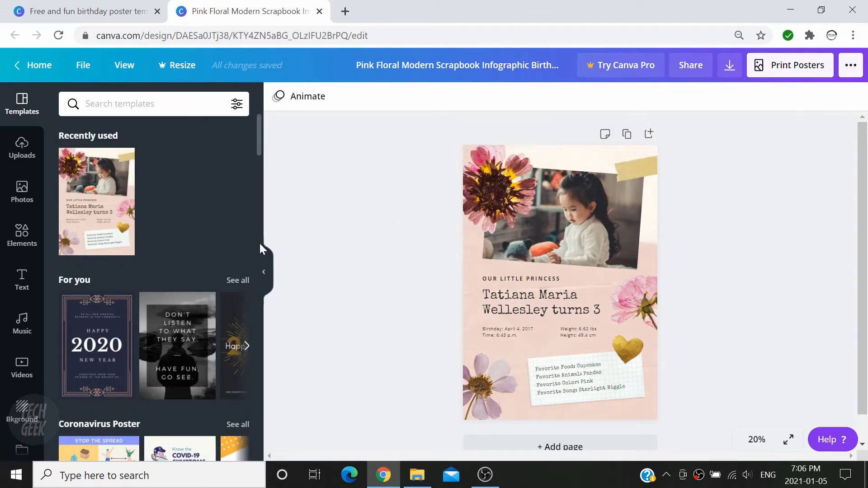
click(22, 146)
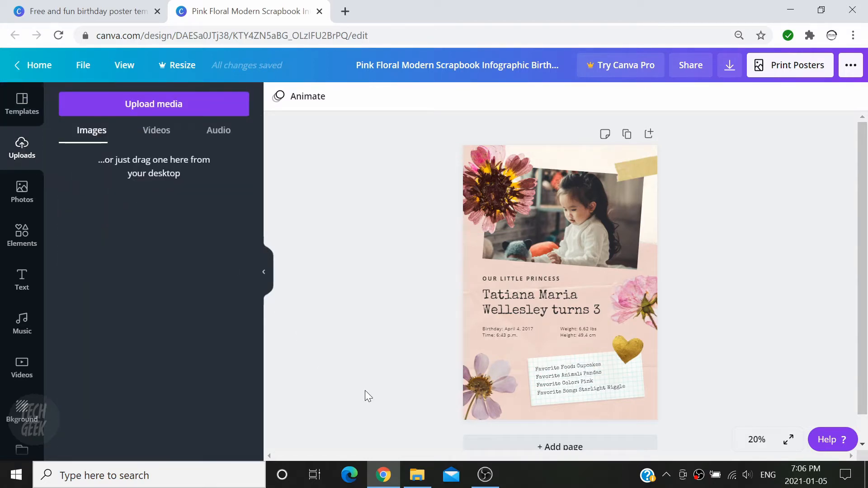
Upload kids-1966202_1920.jpg by dragging it from Downloads into Canva, then select the sample photo
click(417, 475)
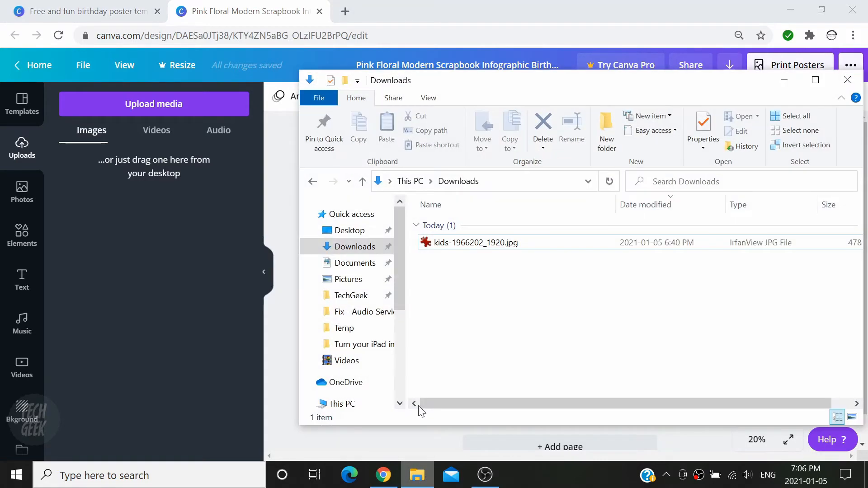
drag(430, 242, 170, 235)
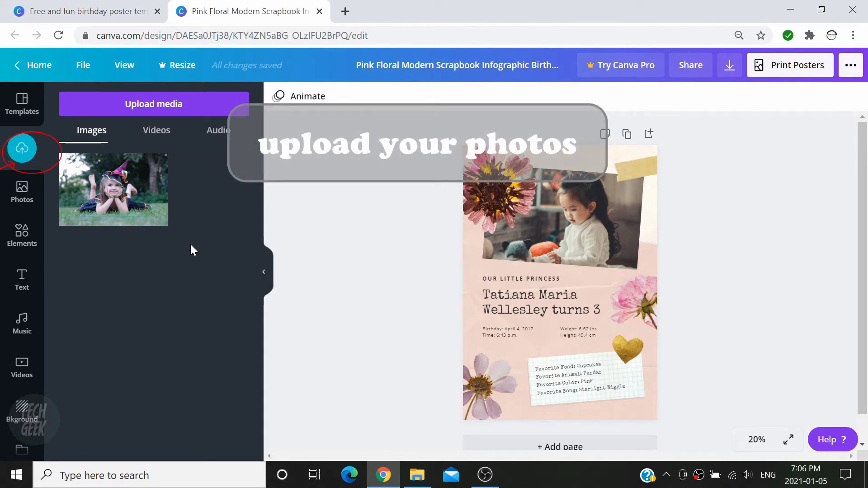
click(611, 239)
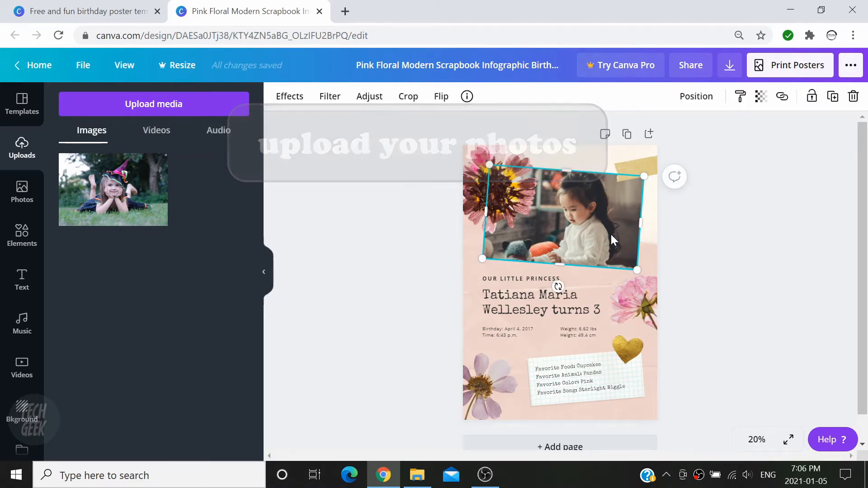
Replace the sample photo with the child photo, moved to the top and tilted about 23 degrees
key(Delete)
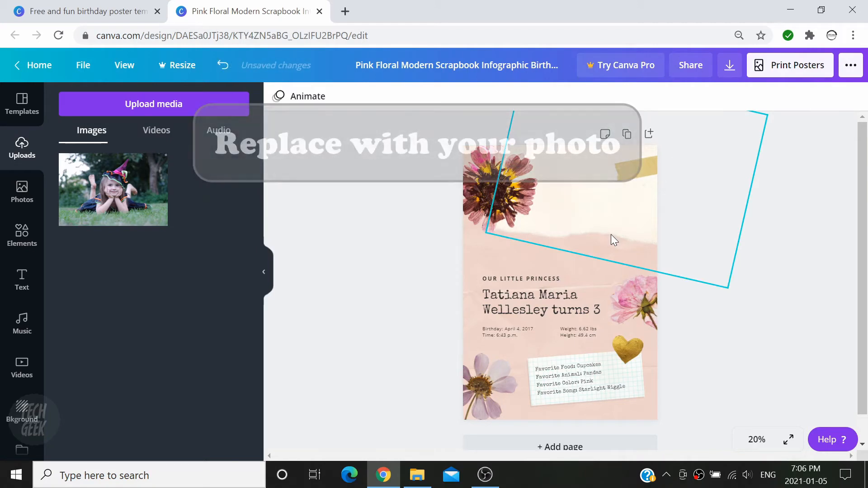
click(120, 207)
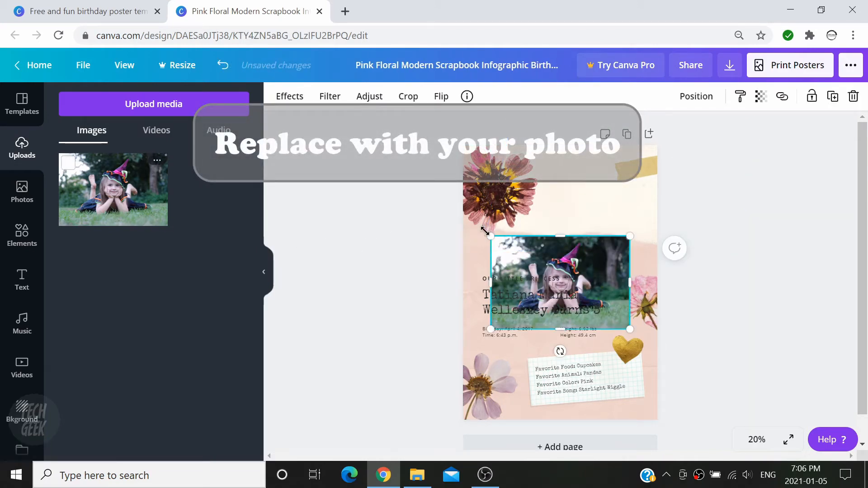
drag(557, 253, 576, 174)
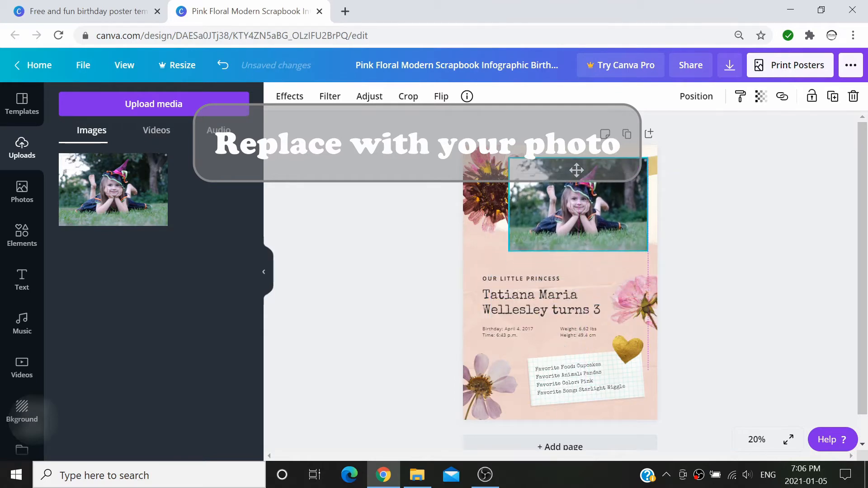
drag(578, 271, 554, 272)
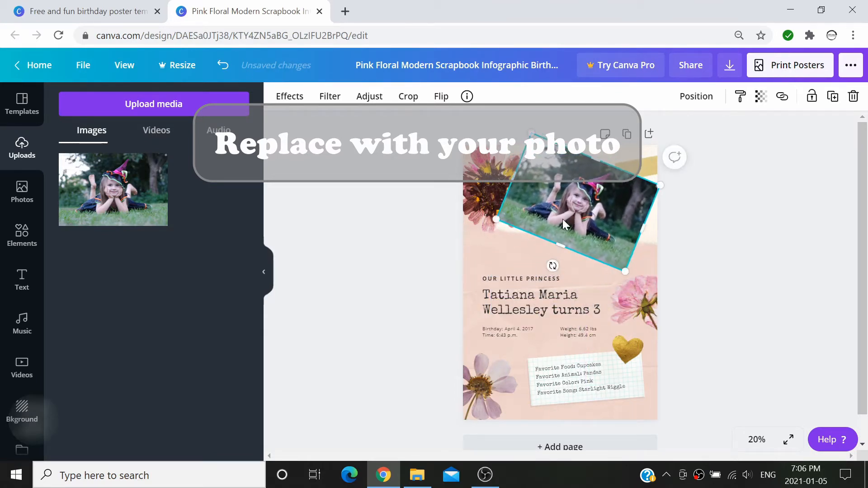
drag(564, 221, 568, 211)
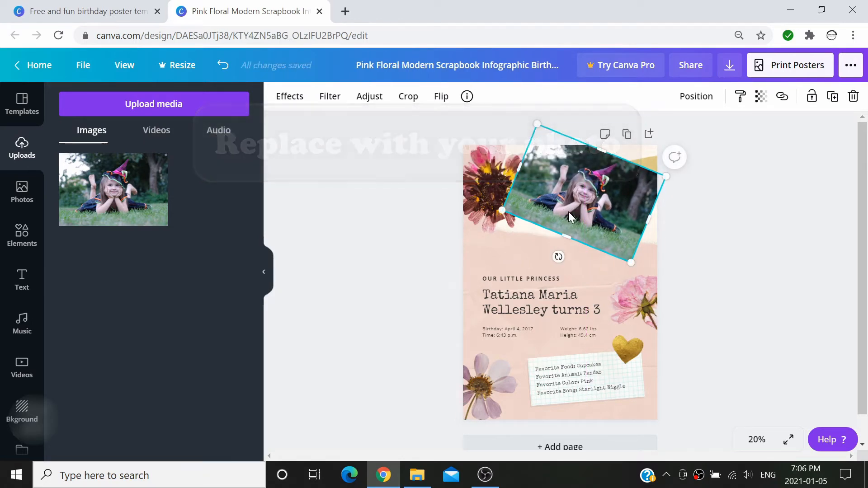
Send the photo backward twice so it sits behind the yellow tape and the flower
right_click(569, 211)
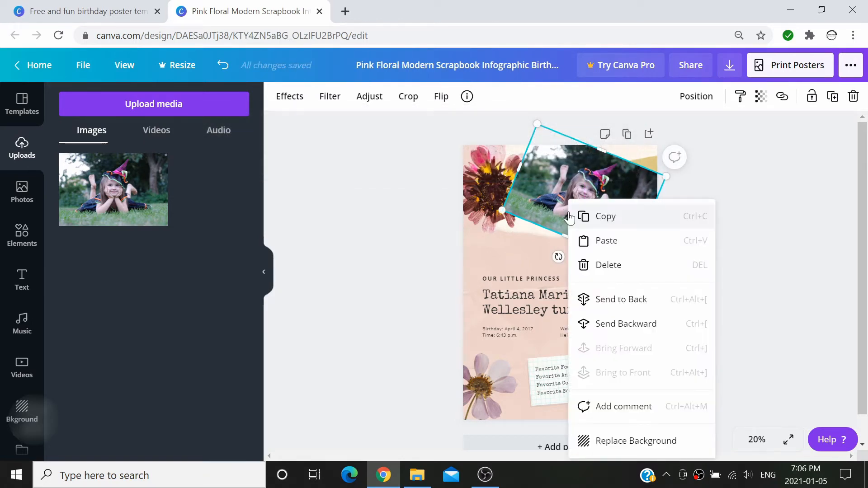
click(670, 333)
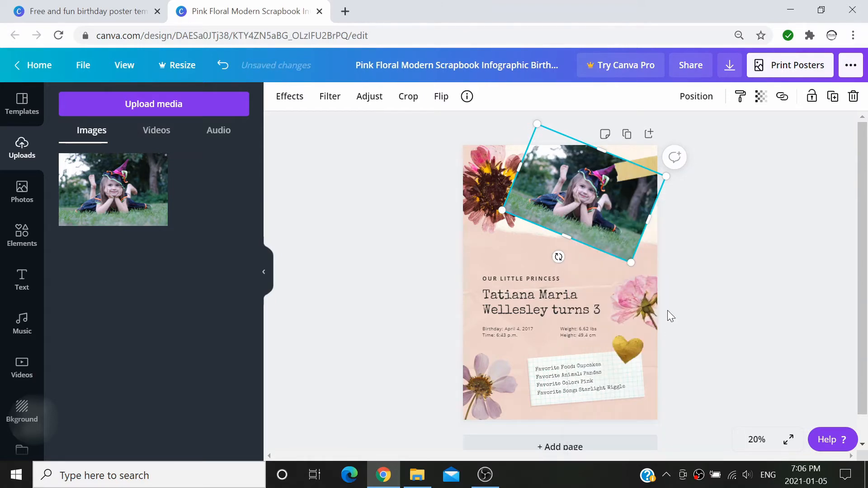
right_click(612, 224)
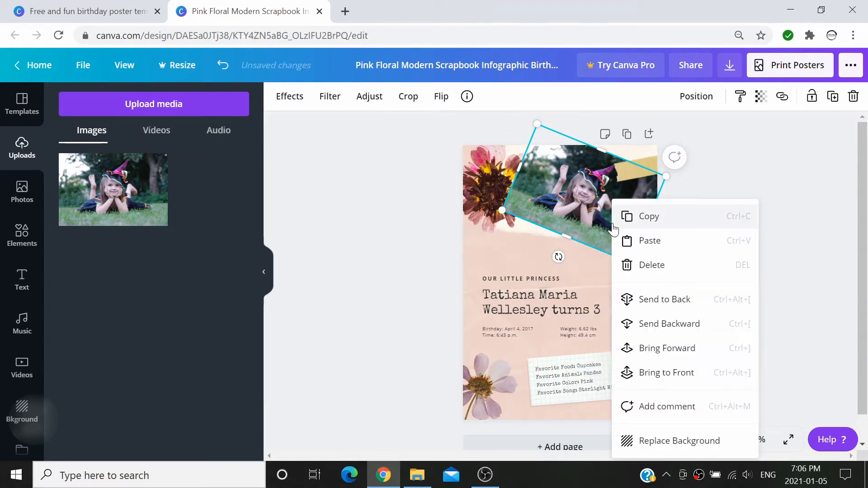
click(677, 331)
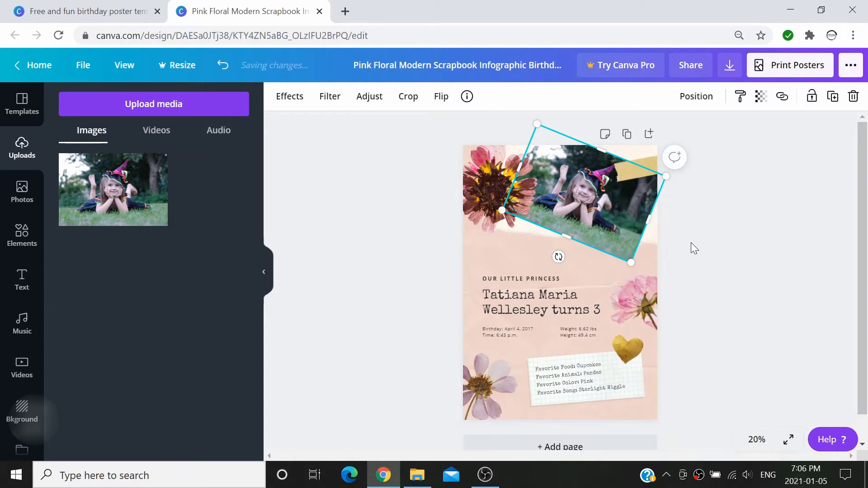
Enlarge the child photo slightly and nudge it left and down within the frame
click(708, 237)
click(594, 227)
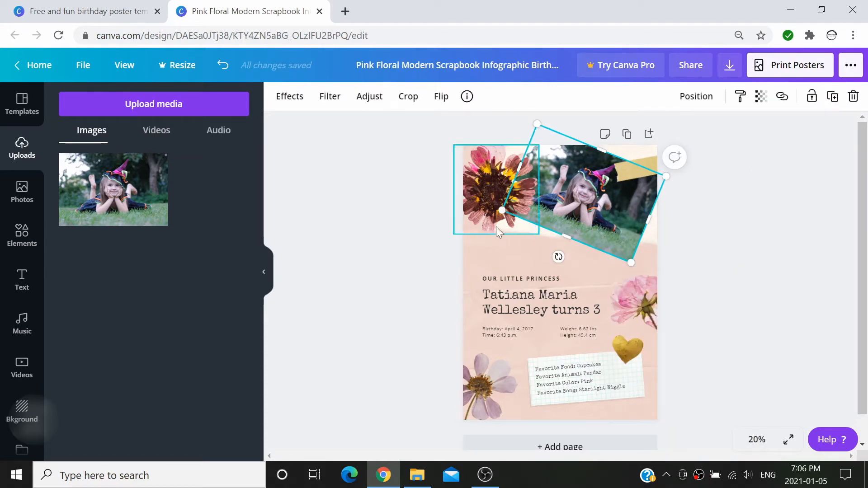
drag(496, 212, 492, 213)
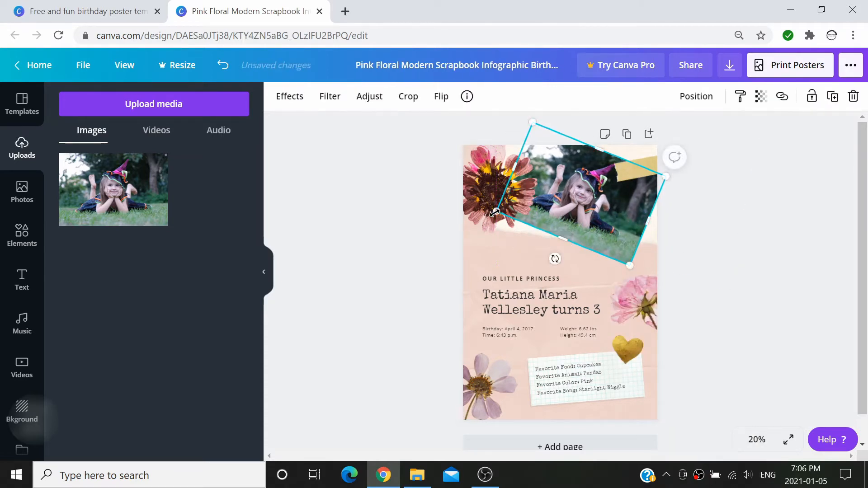
drag(601, 201, 593, 205)
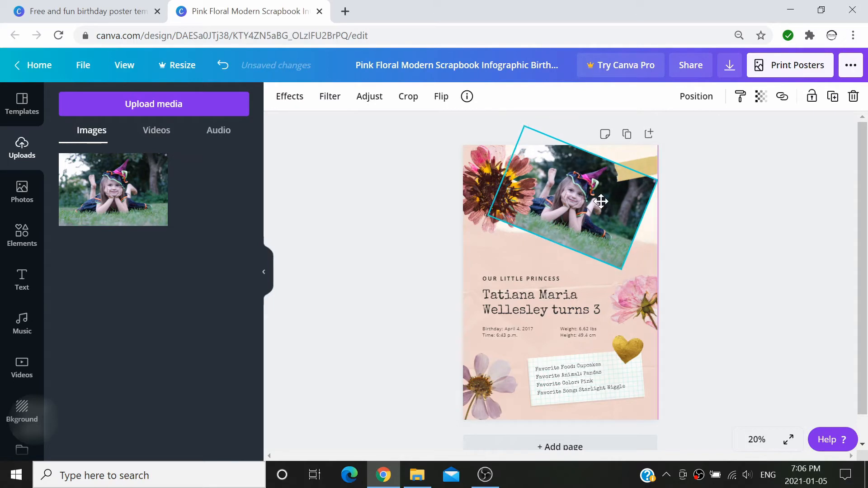
click(688, 228)
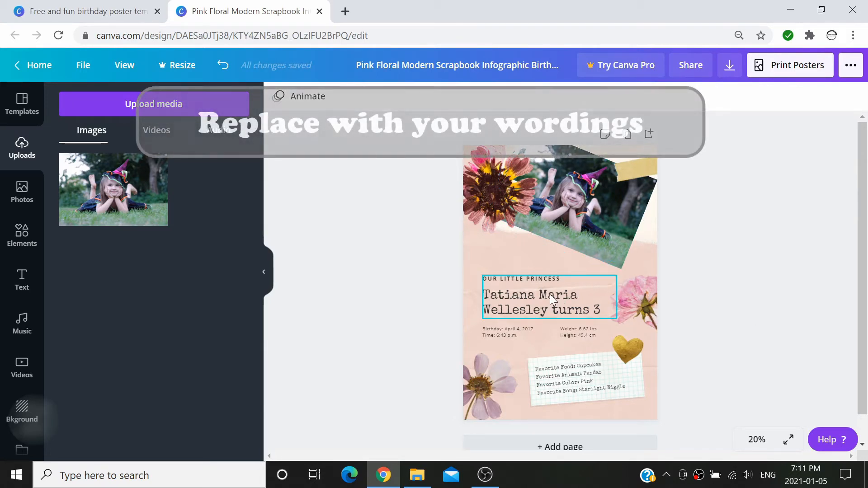
Replace the heading's name with the child's full name and change the age from 3 to 5
click(550, 295)
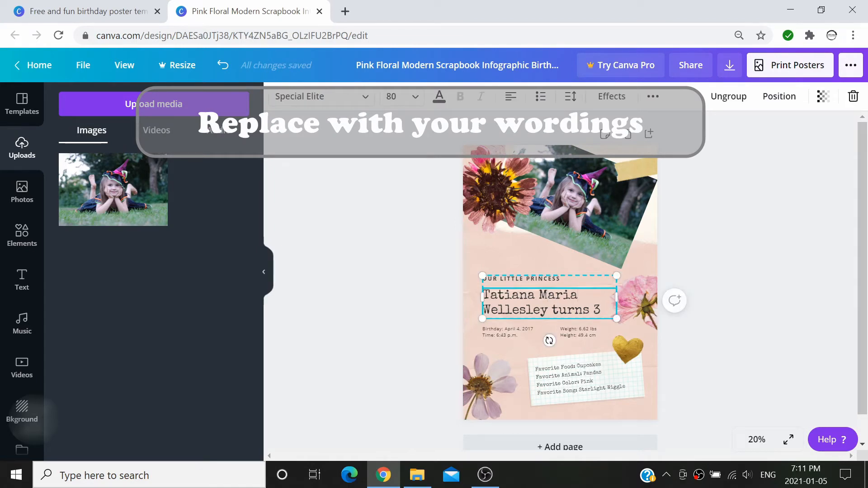
key(BackSpace)
key(BackSpace)
key(BackSpace)
key(BackSpace)
key(BackSpace)
key(BackSpace)
key(BackSpace)
key(BackSpace)
key(BackSpace)
key(BackSpace)
key(BackSpace)
key(BackSpace)
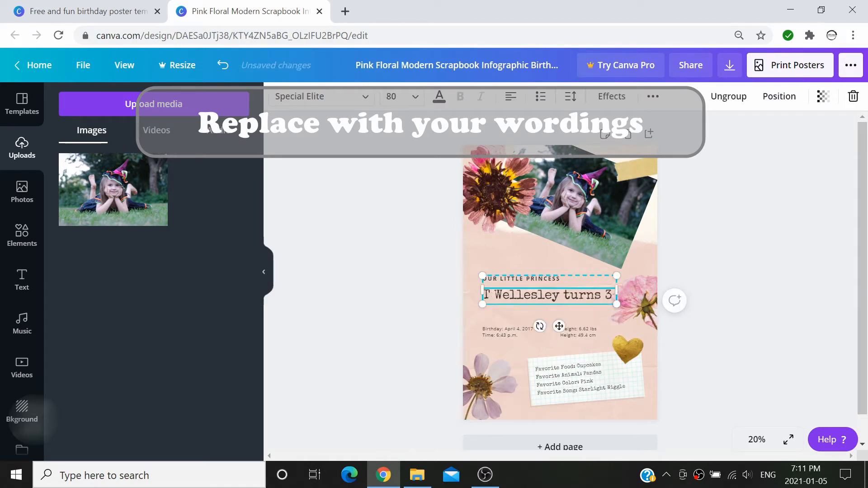
key(BackSpace)
key(BackSpace)
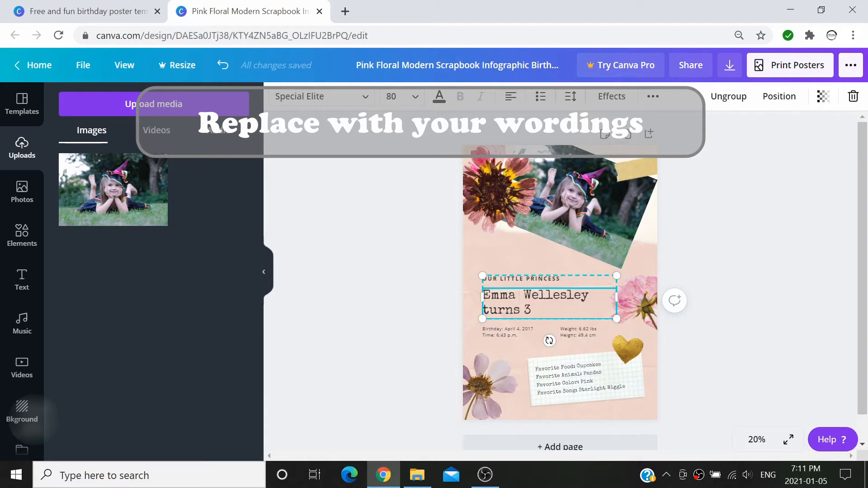
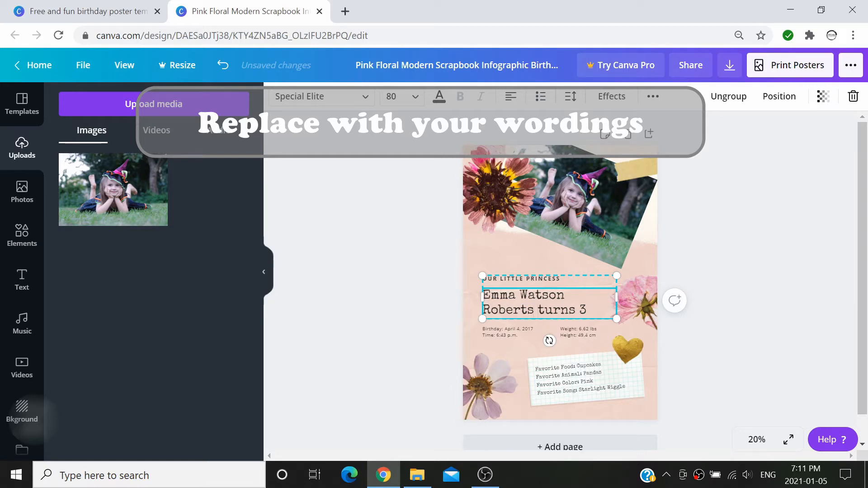
key(BackSpace)
Edit the birthday line to read Jan 10, 2021 in place of April, then deselect
click(508, 329)
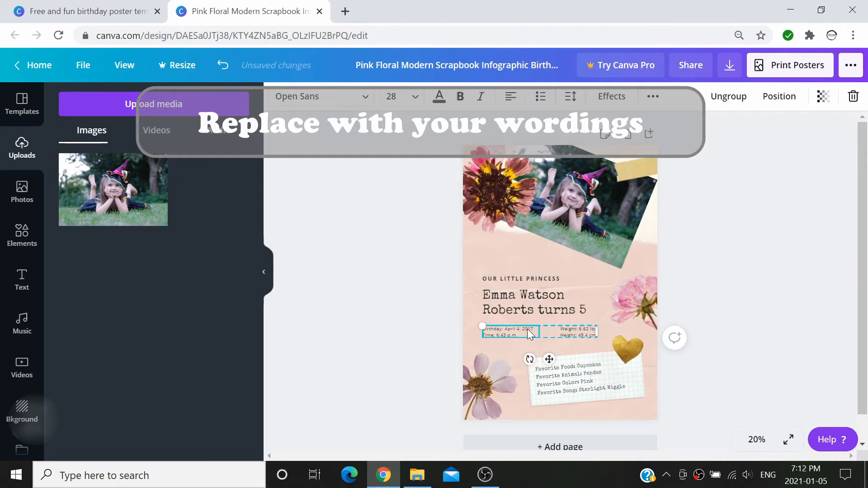
double_click(528, 329)
text(2021)
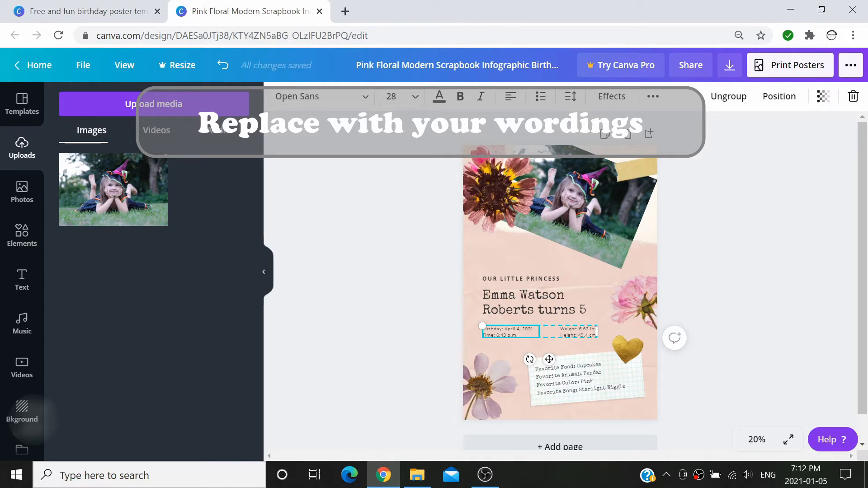
text(10)
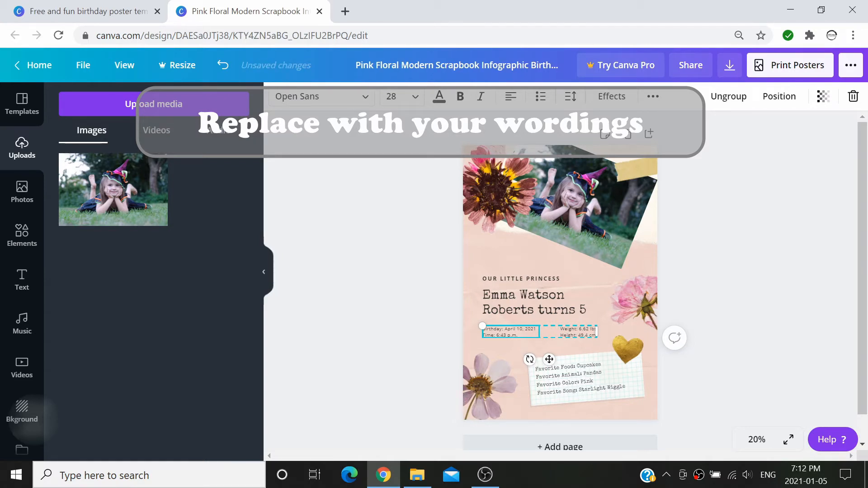
key(BackSpace)
key(BackSpace)
key(BackSpace)
key(BackSpace)
key(BackSpace)
text(Jan)
click(590, 376)
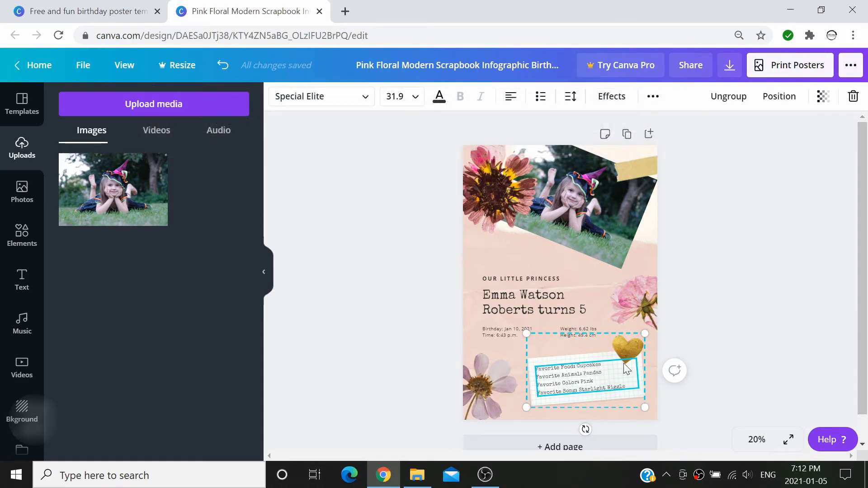
click(721, 348)
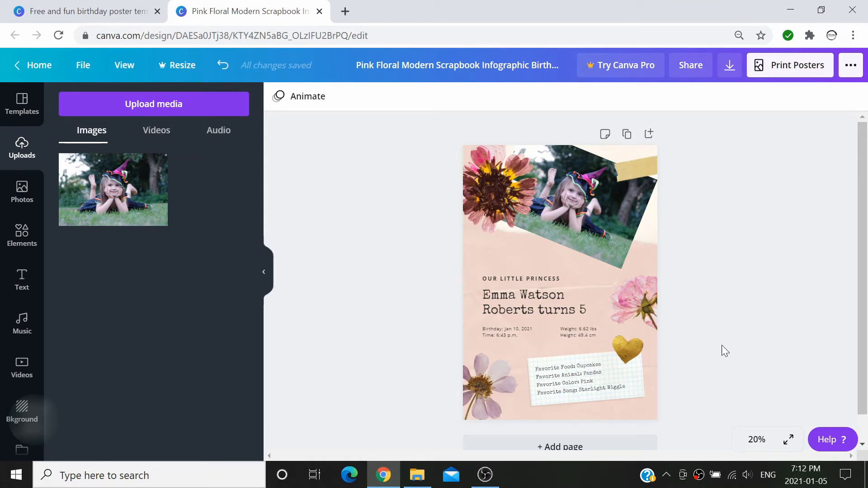
Download the poster with PDF Print as the file type, then close the success message and download bar
click(730, 66)
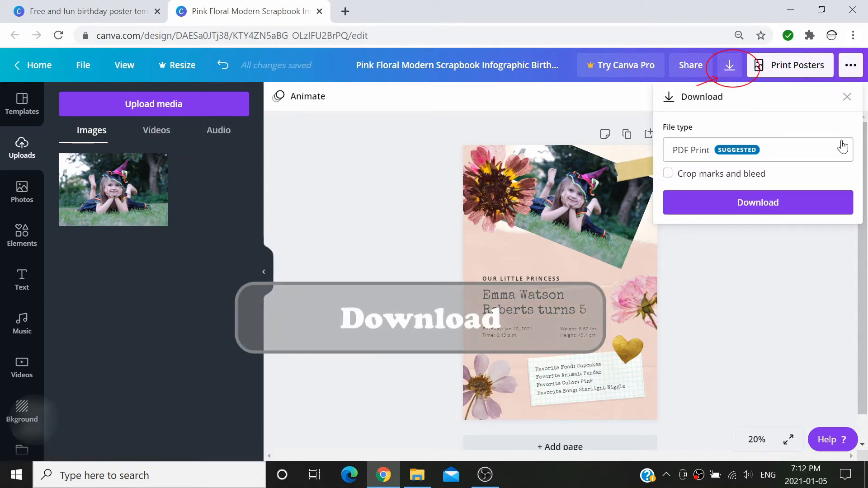
click(843, 149)
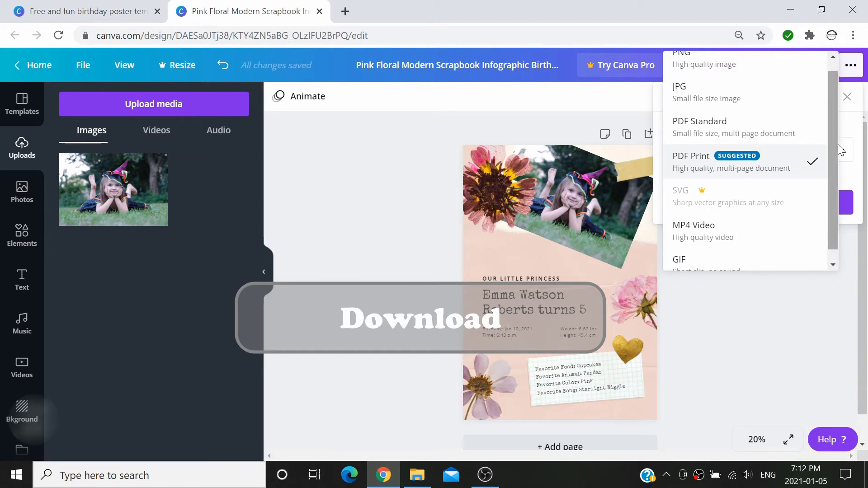
drag(830, 145, 835, 164)
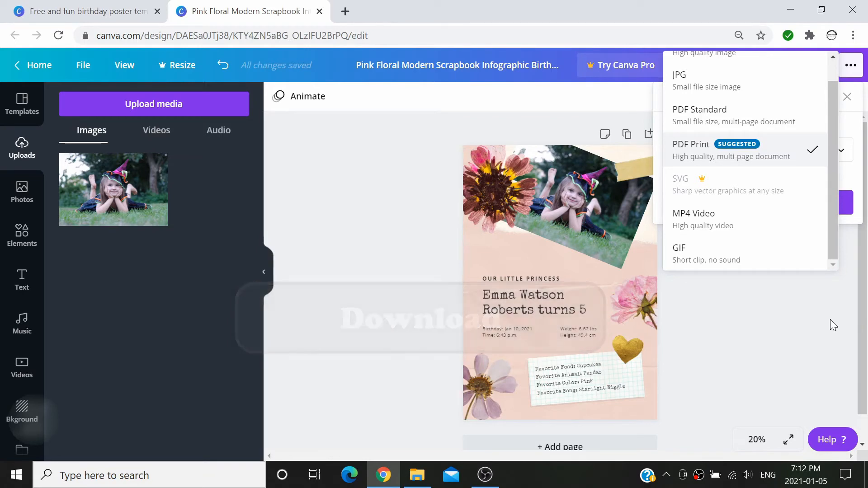
click(842, 149)
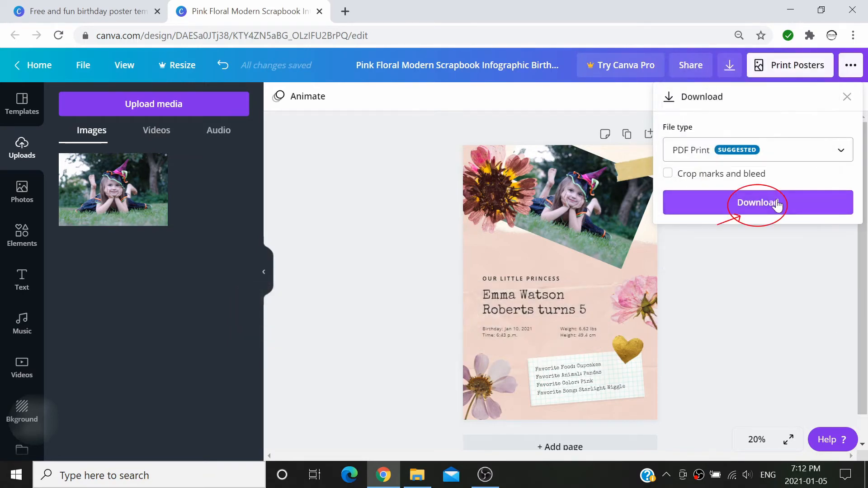
click(777, 204)
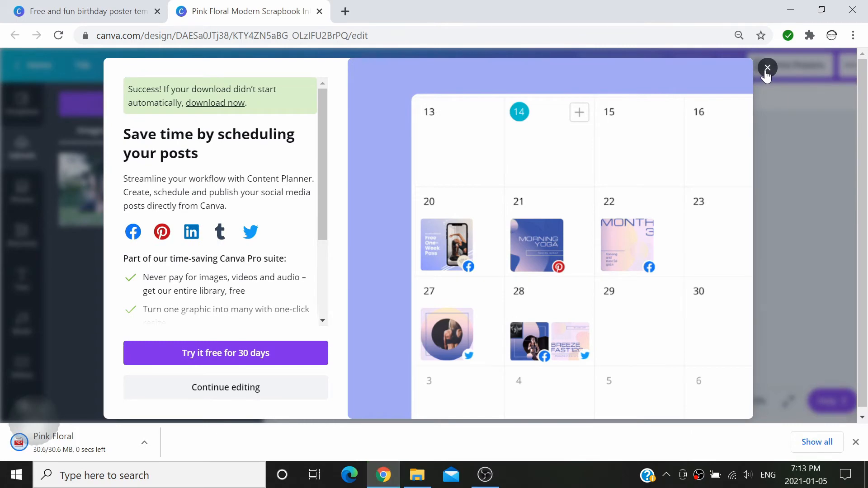
click(768, 68)
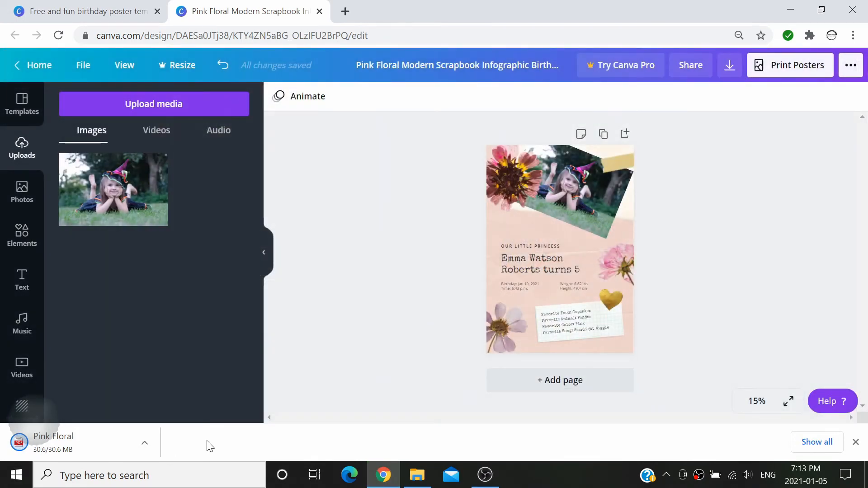
click(855, 443)
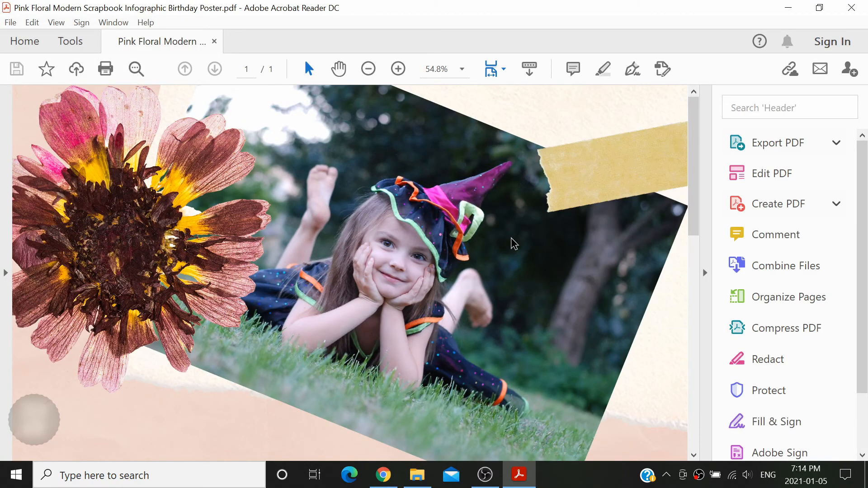
Zoom the poster PDF out to 12.5% to see the whole page, then minimize Acrobat Reader
click(367, 69)
click(365, 72)
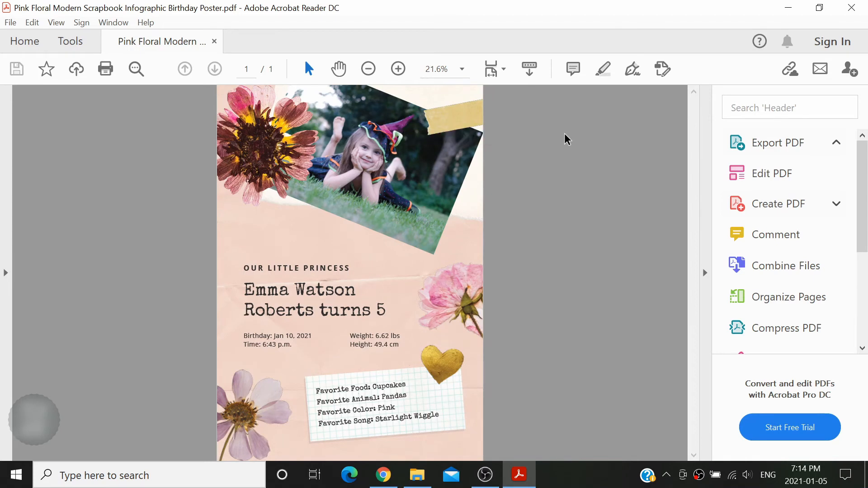
click(367, 69)
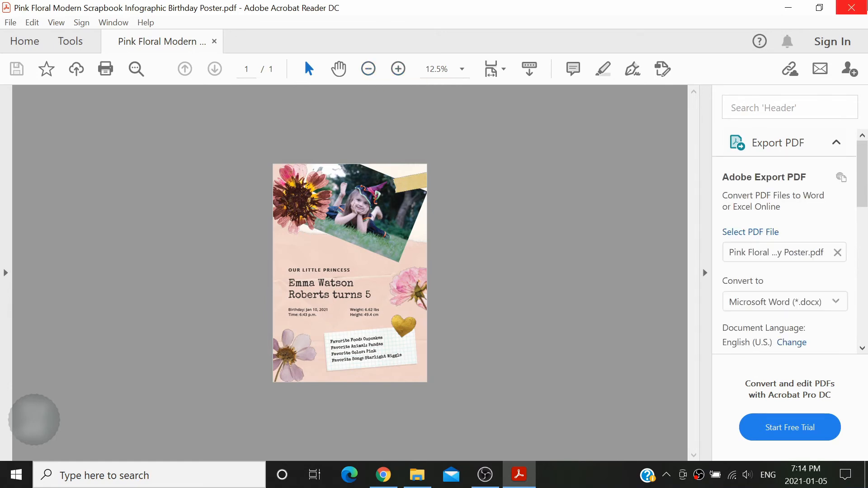
click(788, 8)
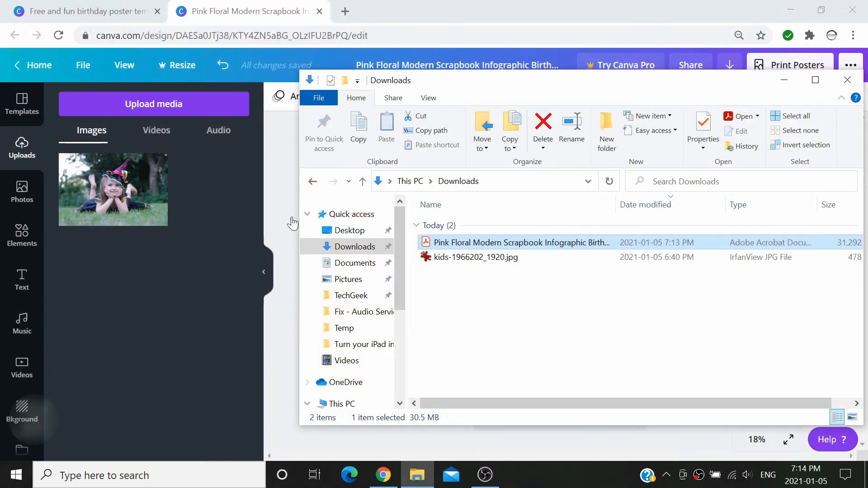
Back in Canva, preview the Rise, Pan, Tumble and Fade page animations, settling on Pan at 5.0s
click(273, 218)
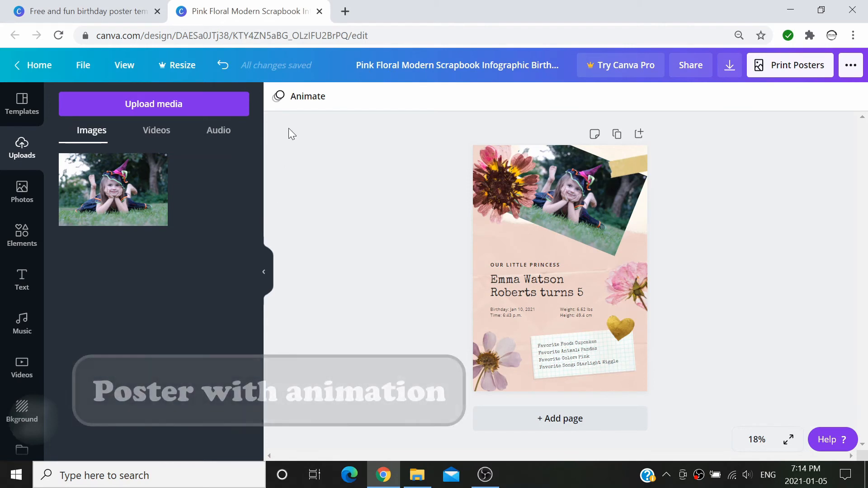
click(329, 109)
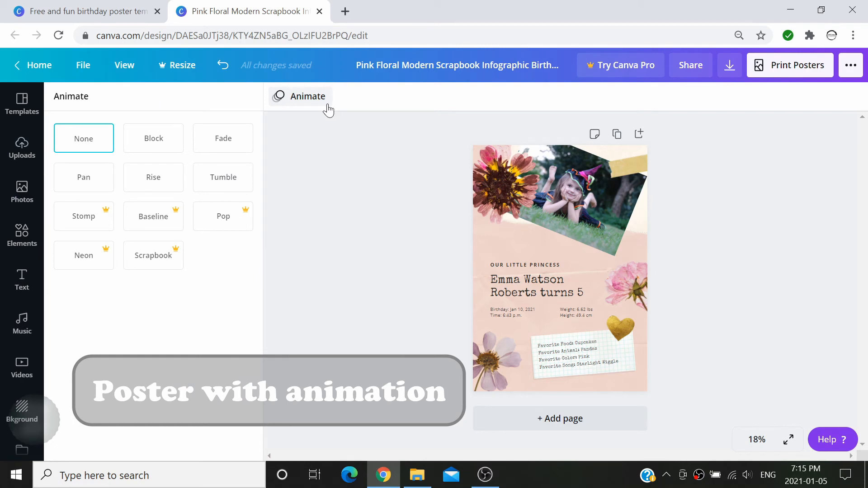
click(164, 195)
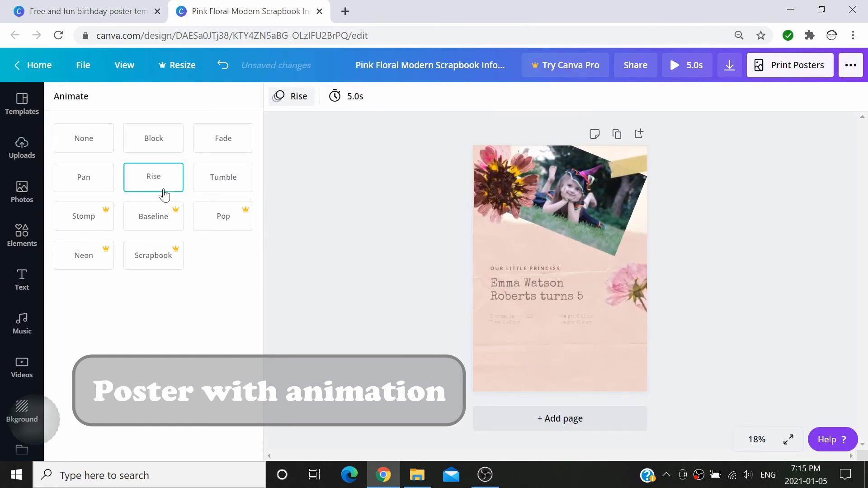
click(99, 186)
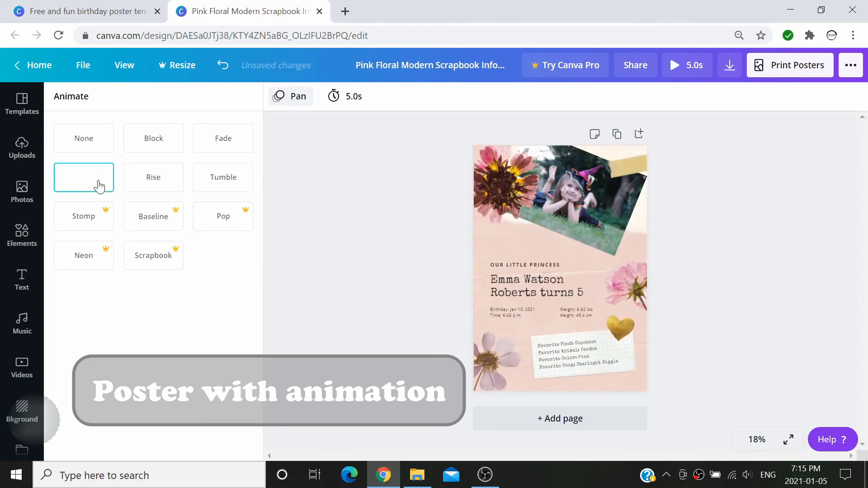
click(229, 182)
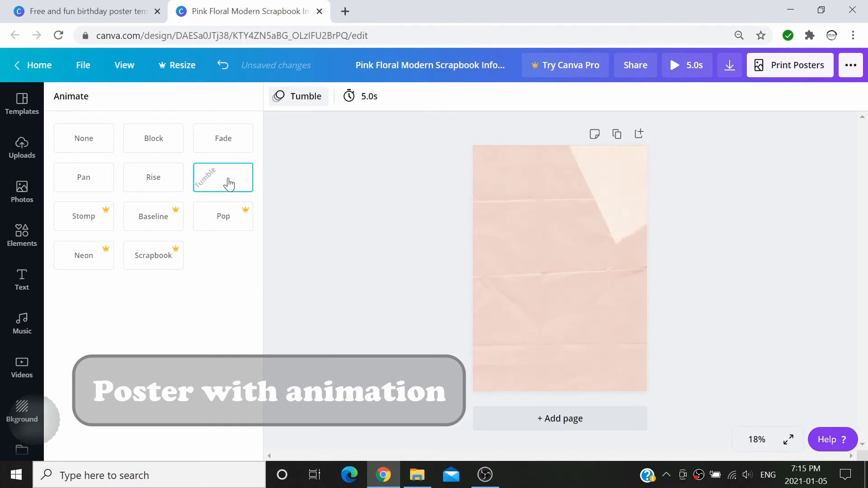
click(228, 152)
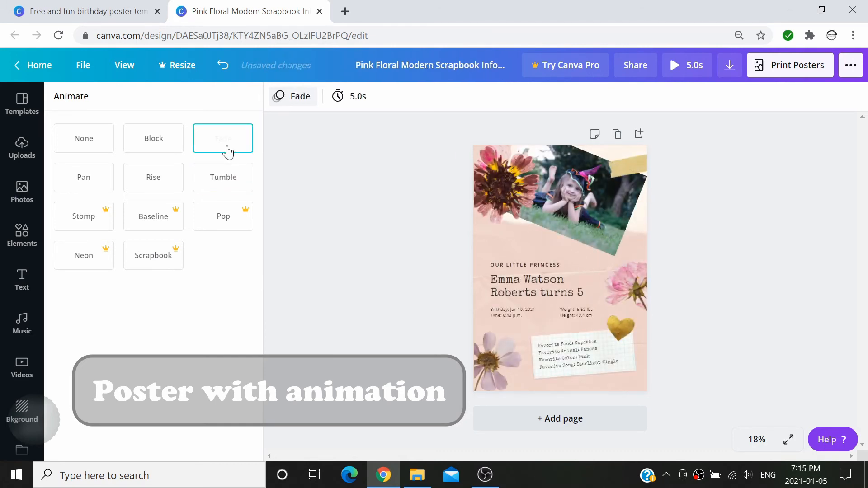
click(109, 176)
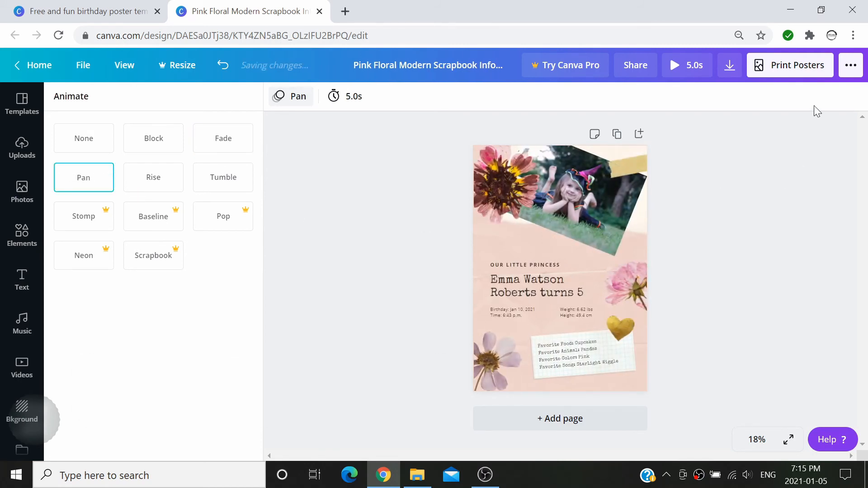
Download the animated poster with MP4 Video as the file type and dismiss the success message
click(732, 75)
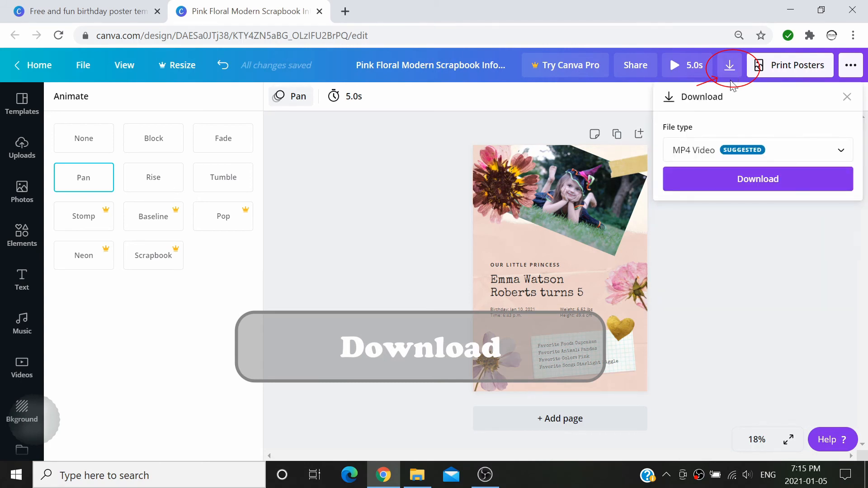
click(849, 155)
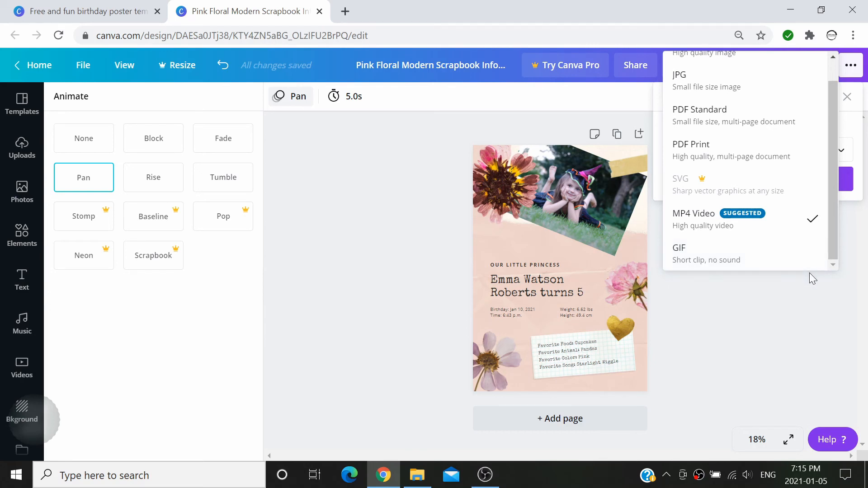
click(794, 231)
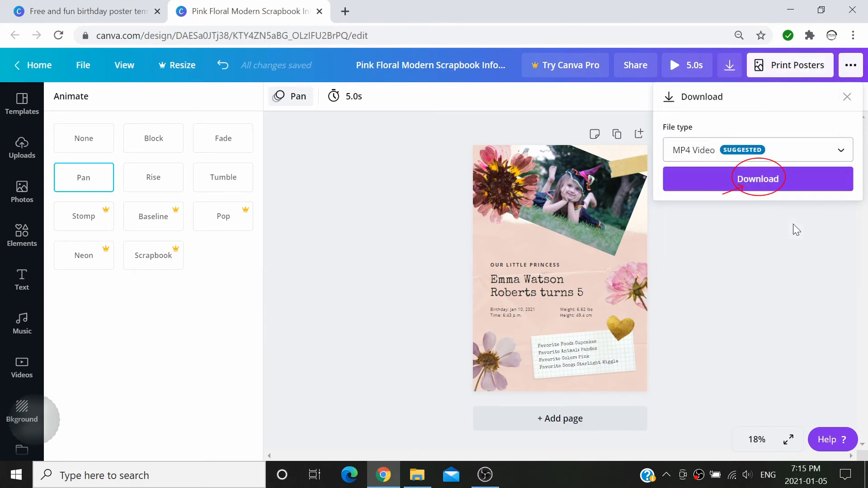
click(754, 178)
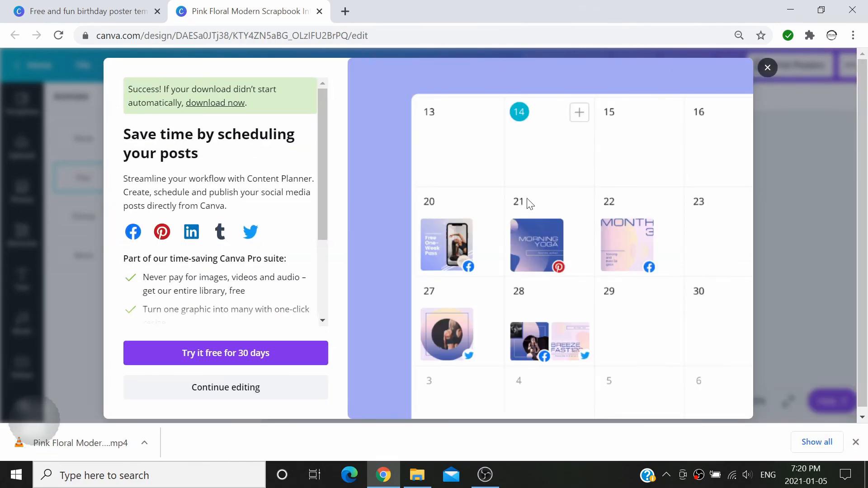
click(769, 70)
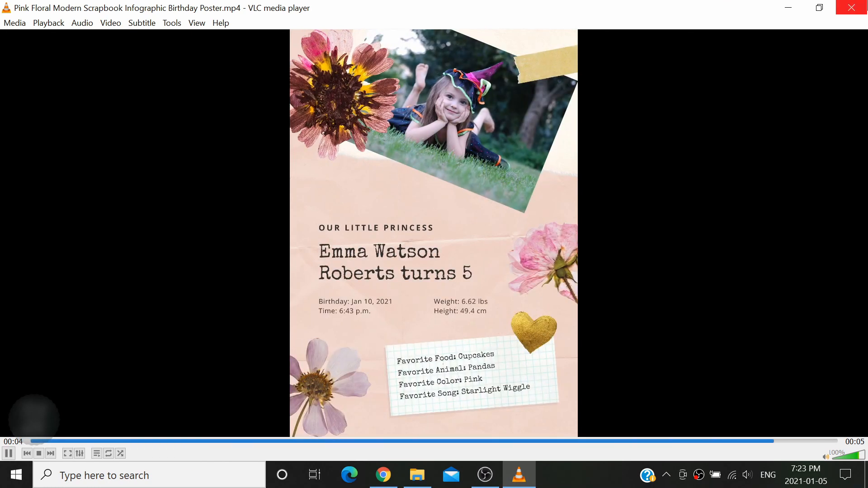
Close VLC after the clip plays and minimize the Downloads folder to return to Canva
click(851, 8)
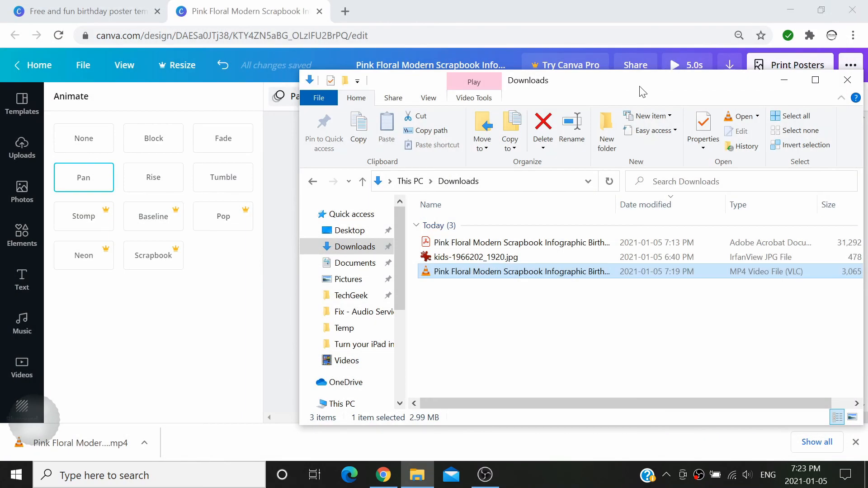
click(794, 84)
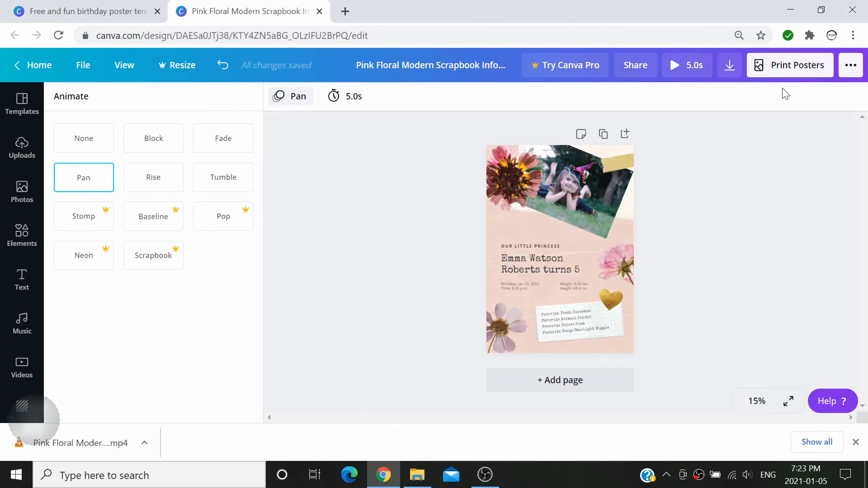